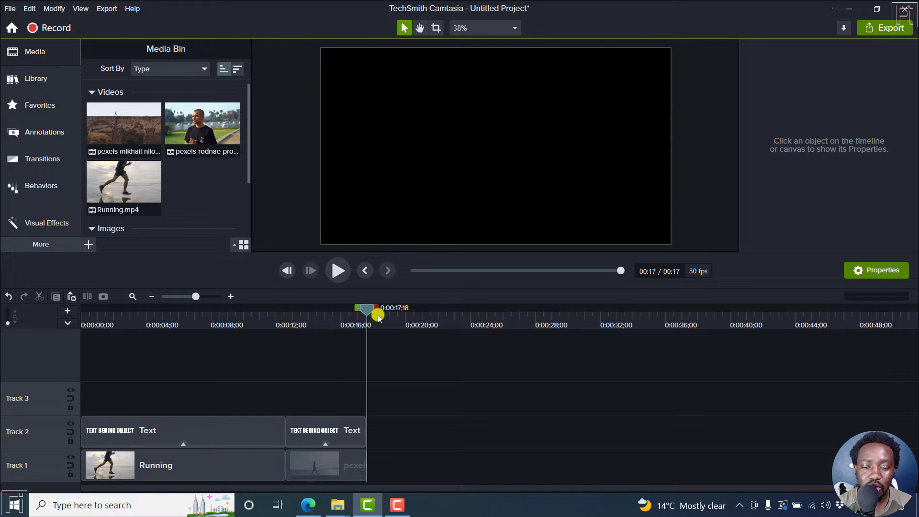
- Place another copy of Running.mp4 on Track 1 at about 0:00:21
left_click_drag(366, 310, 69, 342)
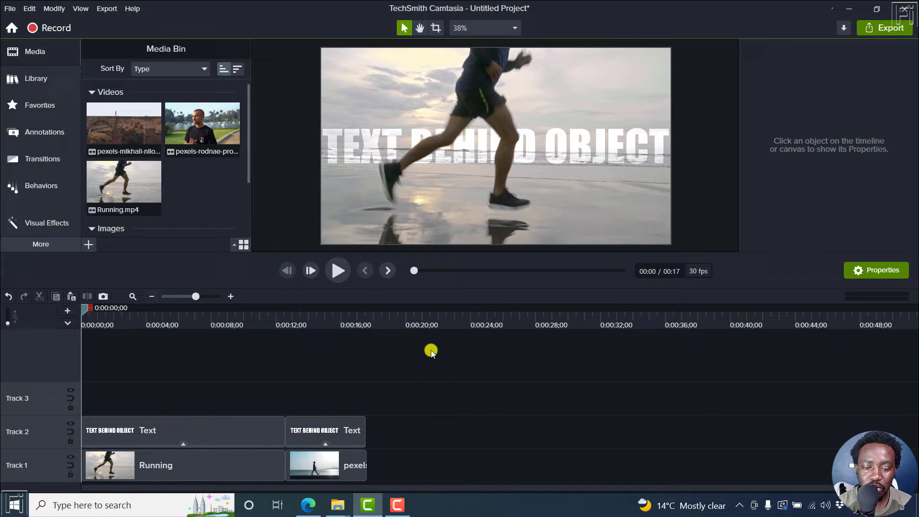
left_click(427, 323)
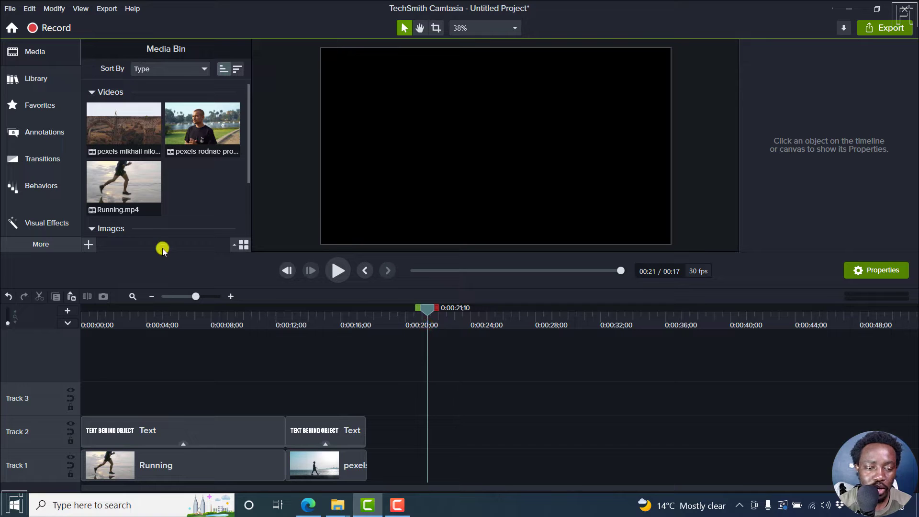
left_click_drag(121, 181, 424, 468)
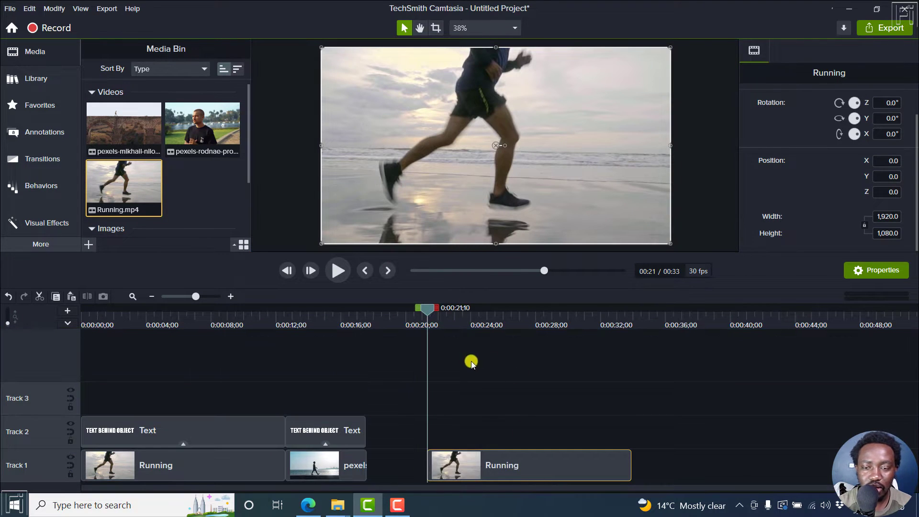
- Add a plain ABC callout on Track 2 stretched to the end of the new Running clip
left_click(37, 138)
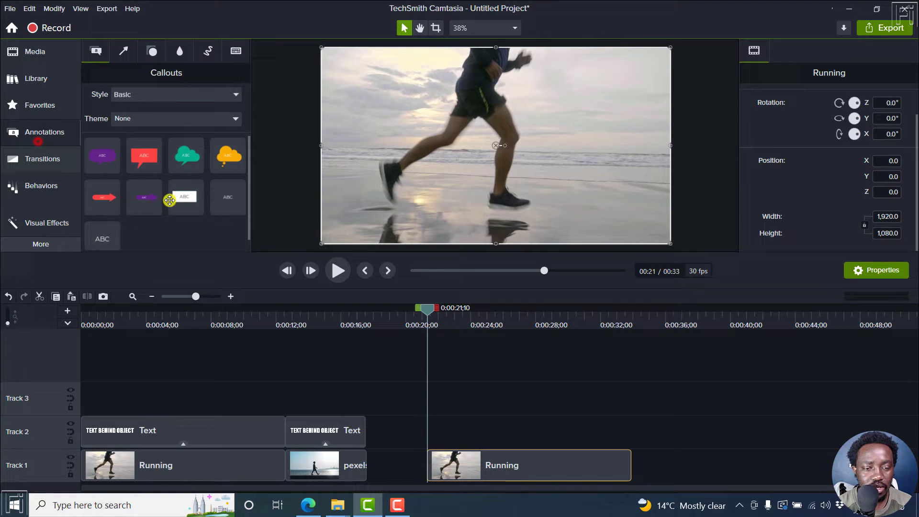
left_click_drag(100, 235, 426, 432)
left_click_drag(507, 427, 628, 453)
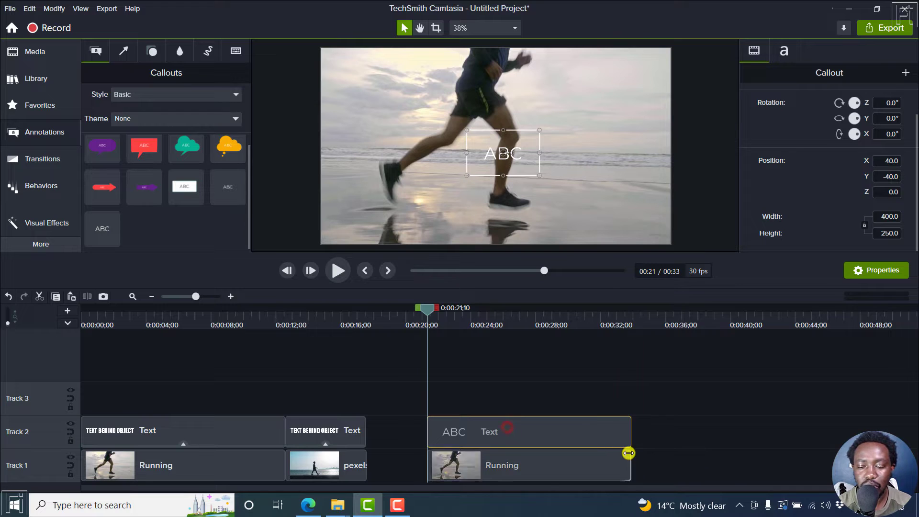
- Enter the callout text 'TUTORIAL' and select all of it
double_click(486, 151)
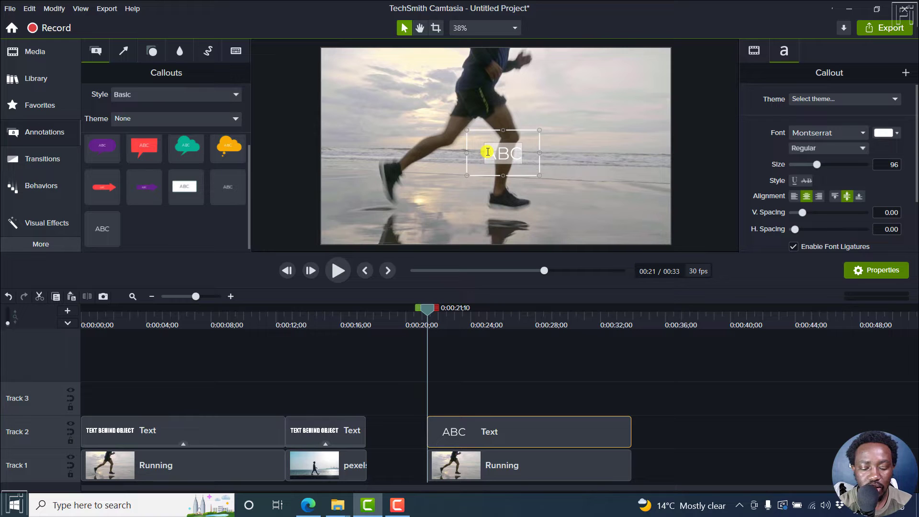
type("TUTOR")
key("BackSpace")
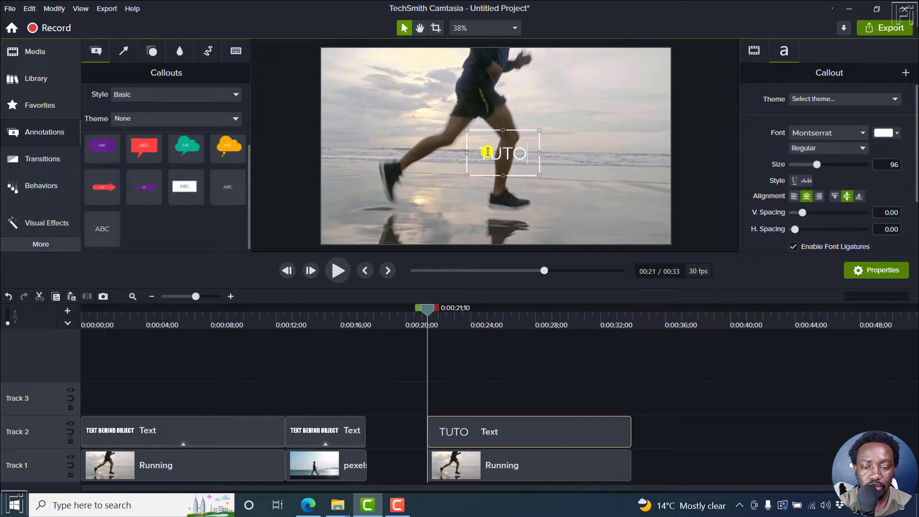
type("RIAL")
key("ctrl+a")
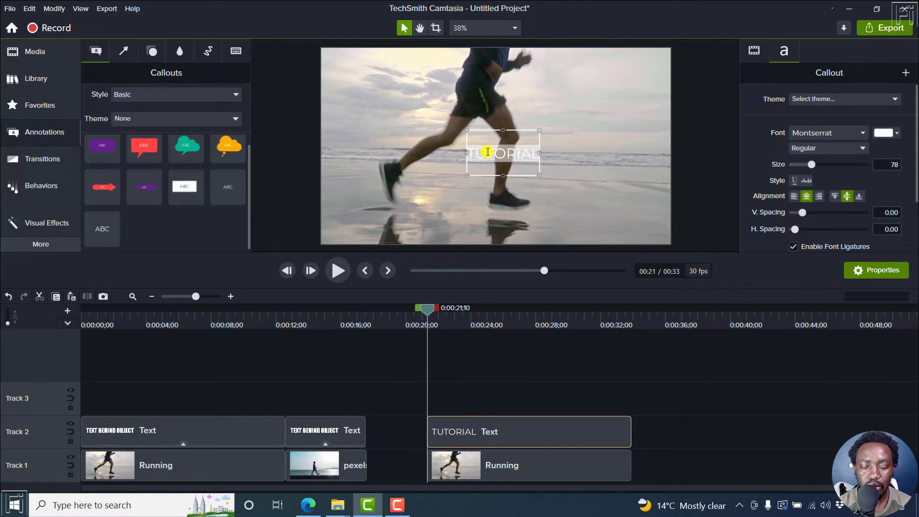
- Set the TUTORIAL text to the Impact font at size 455, then deselect the callout
left_click(865, 133)
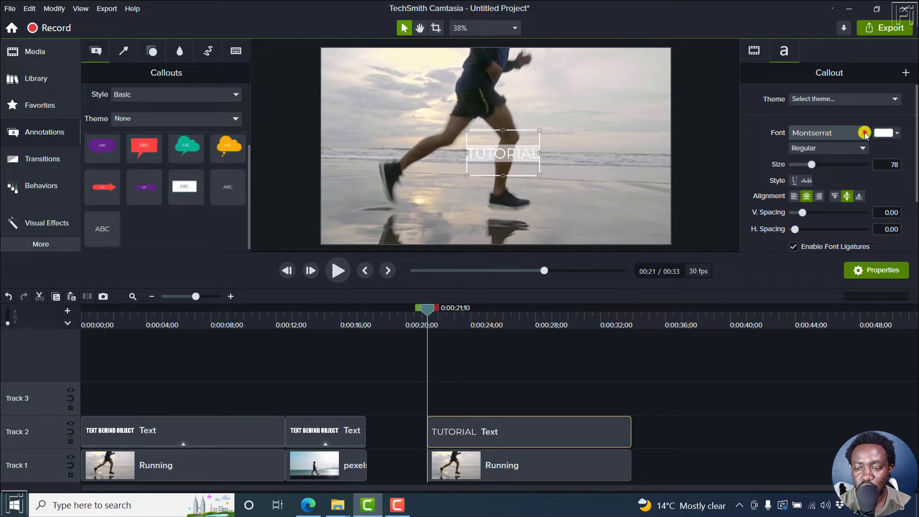
scroll(896, 143, "up", 1)
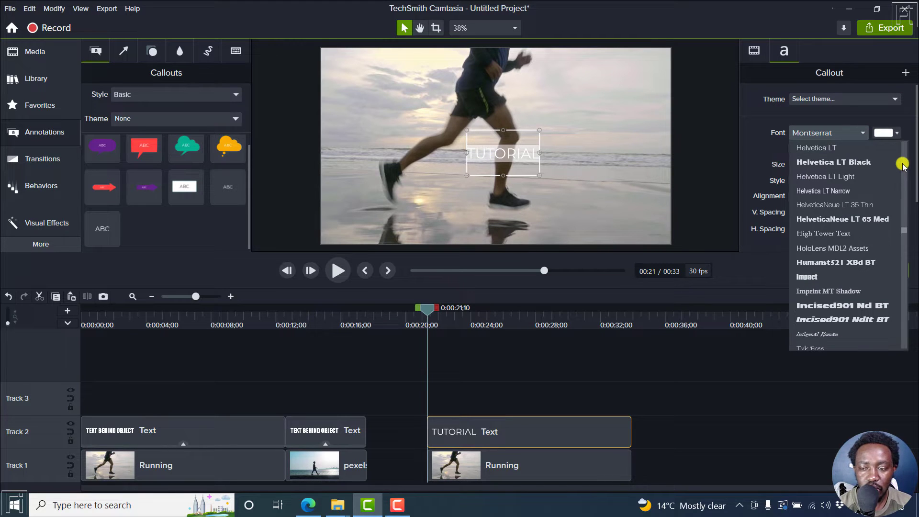
left_click(814, 276)
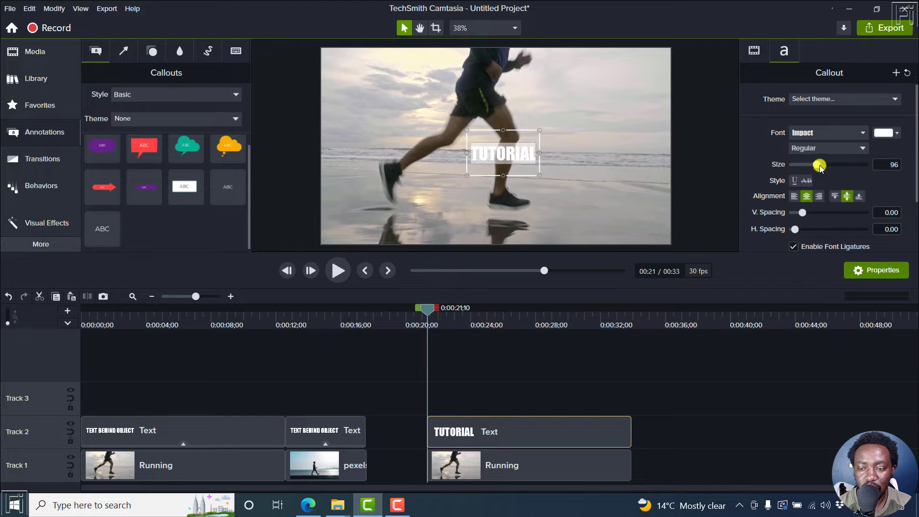
left_click_drag(818, 164, 876, 169)
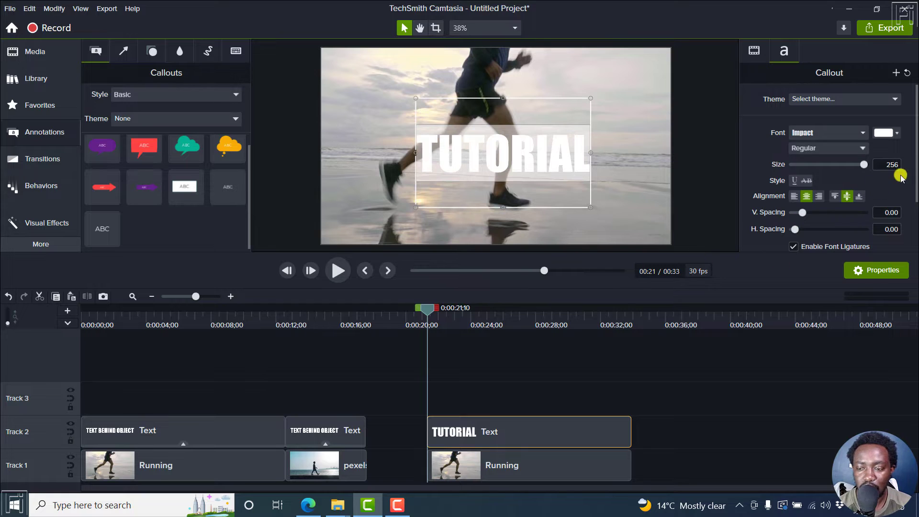
left_click(885, 164)
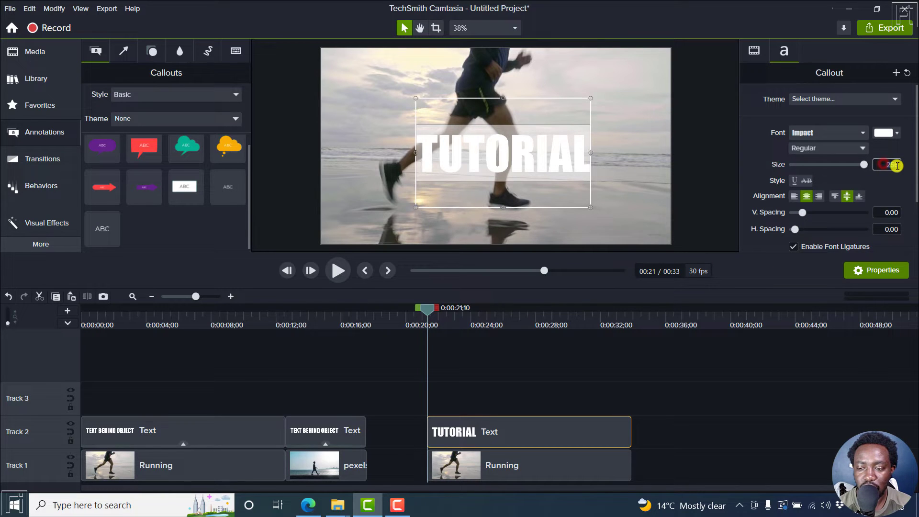
type("455")
key("Return")
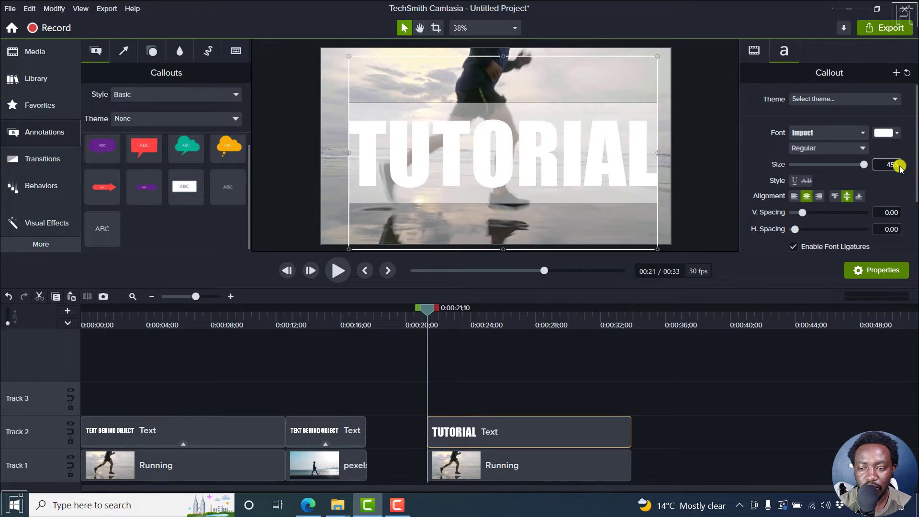
left_click(573, 366)
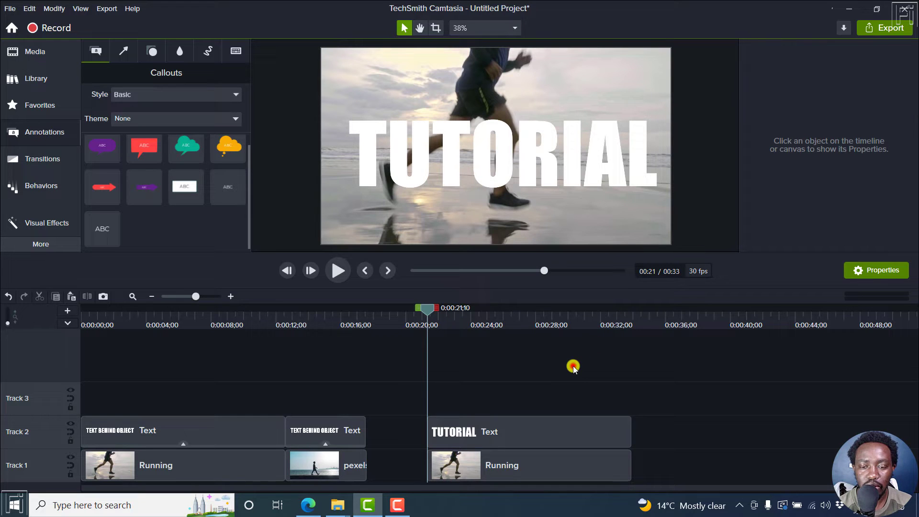
left_click_drag(426, 309, 467, 330)
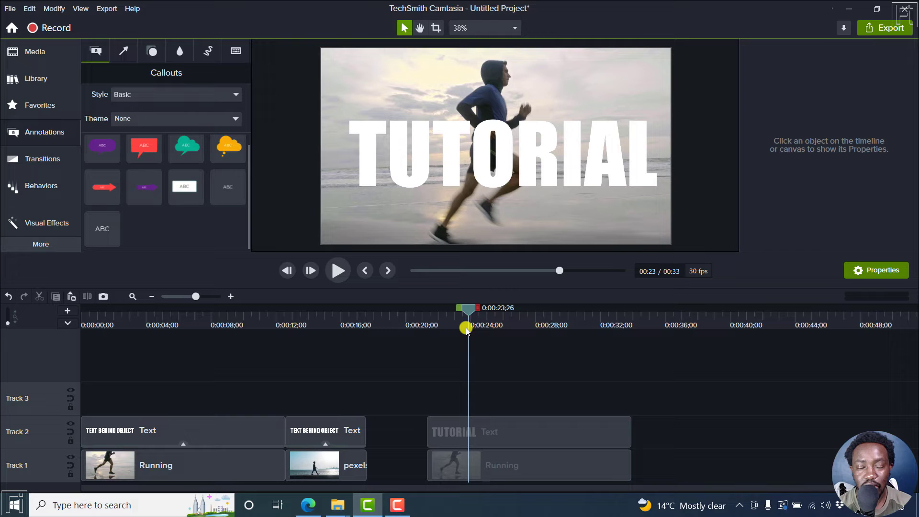
- Drag the Blend Mode visual effect onto the selected TUTORIAL callout clip
left_click(480, 431)
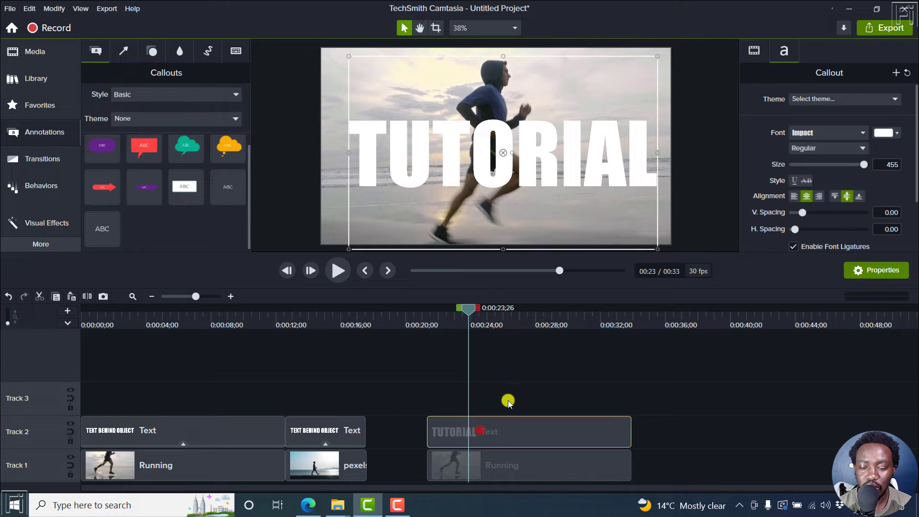
left_click(32, 224)
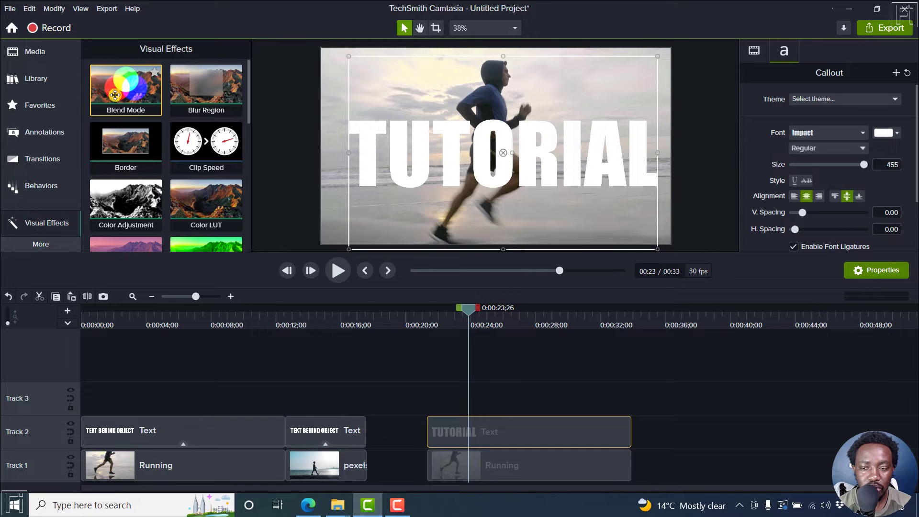
left_click_drag(125, 83, 476, 432)
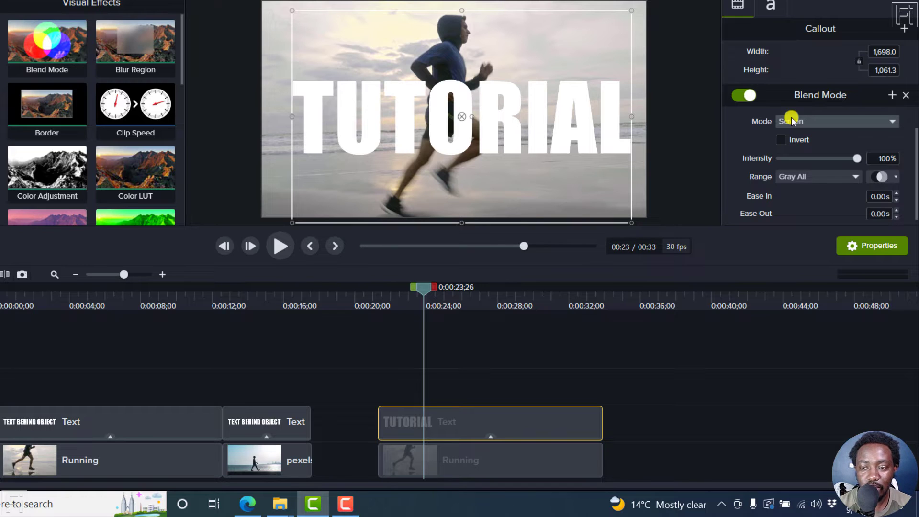
- Switch the TUTORIAL callout's Blend Mode from Screen to Overlay
left_click(894, 122)
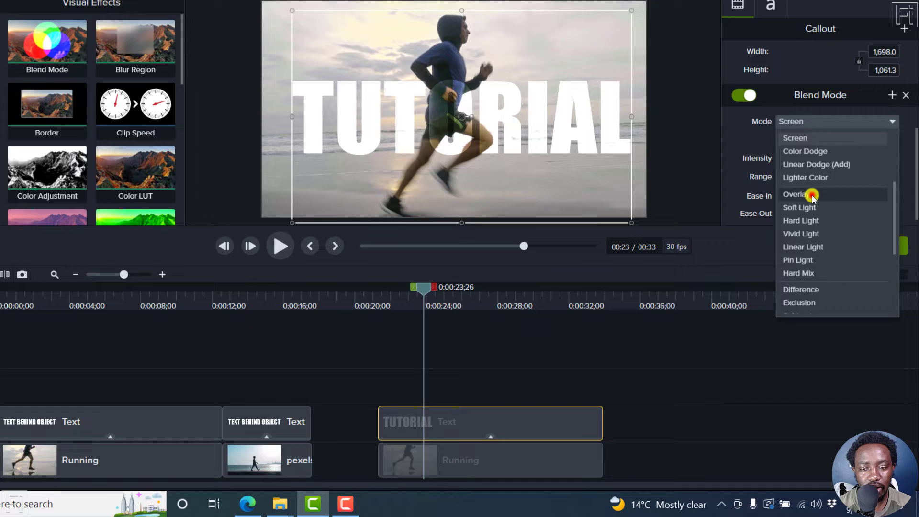
left_click(812, 194)
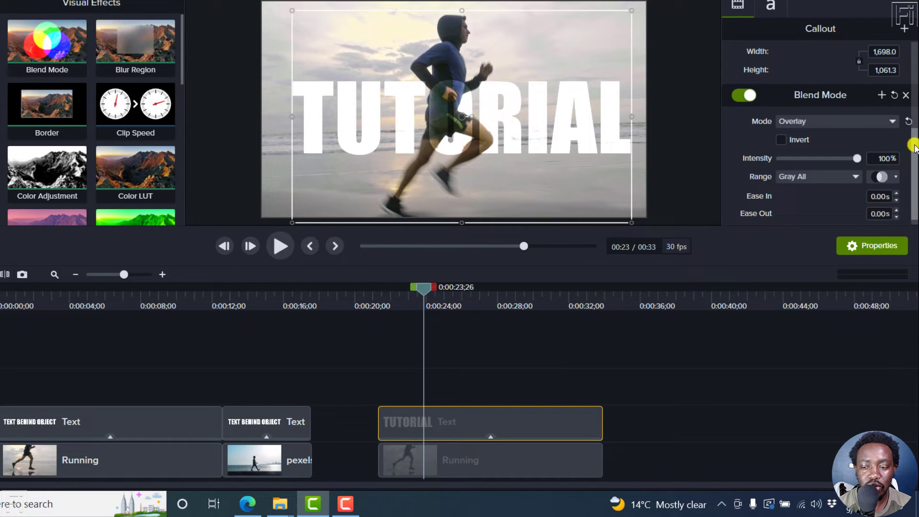
left_click_drag(913, 146, 914, 157)
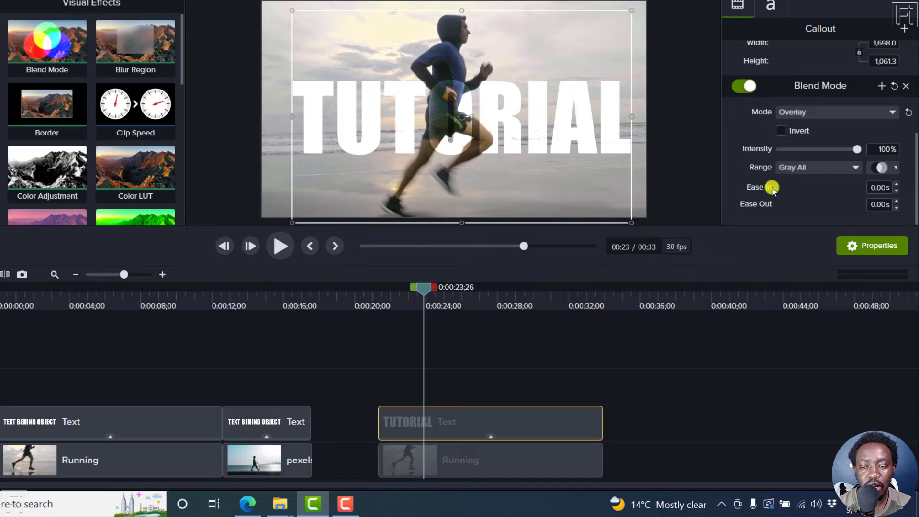
- Set the Blend Mode range to Gray Highlights, then move the playhead to just before the TUTORIAL clip
left_click(856, 170)
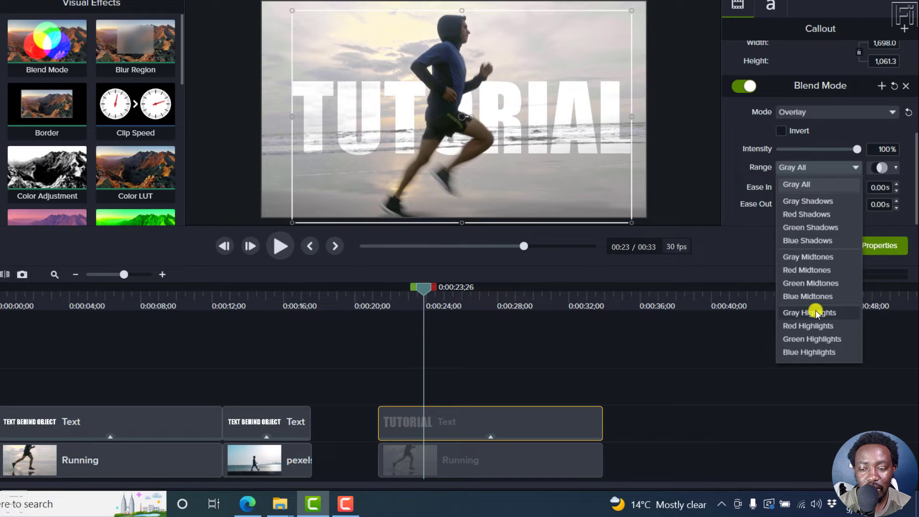
left_click(818, 313)
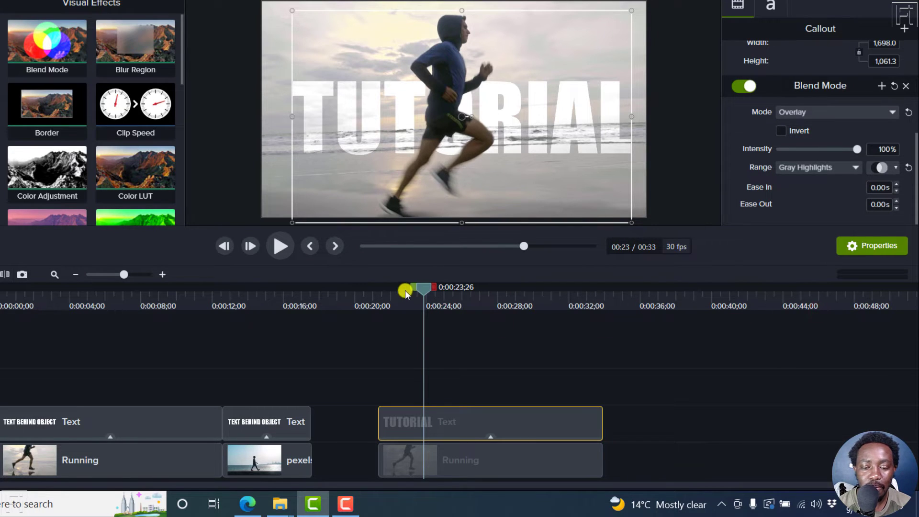
left_click(389, 295)
left_click_drag(387, 297, 361, 297)
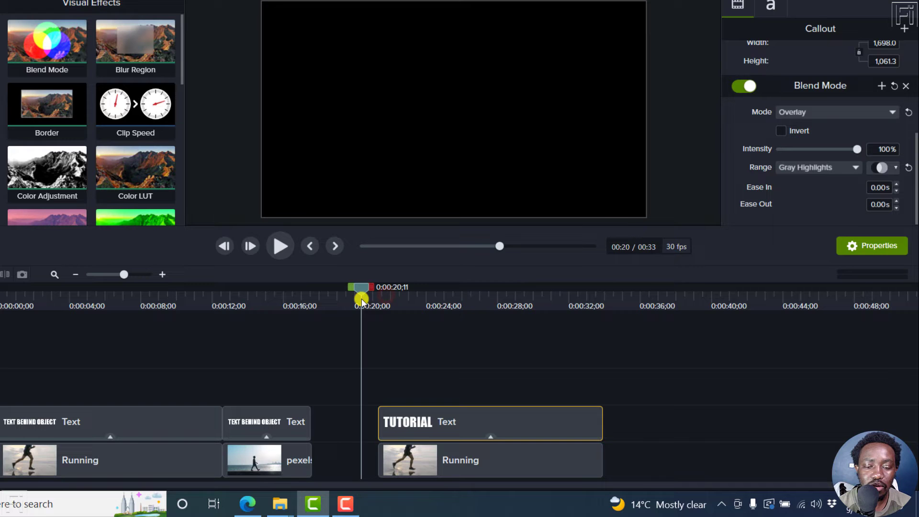
key("space")
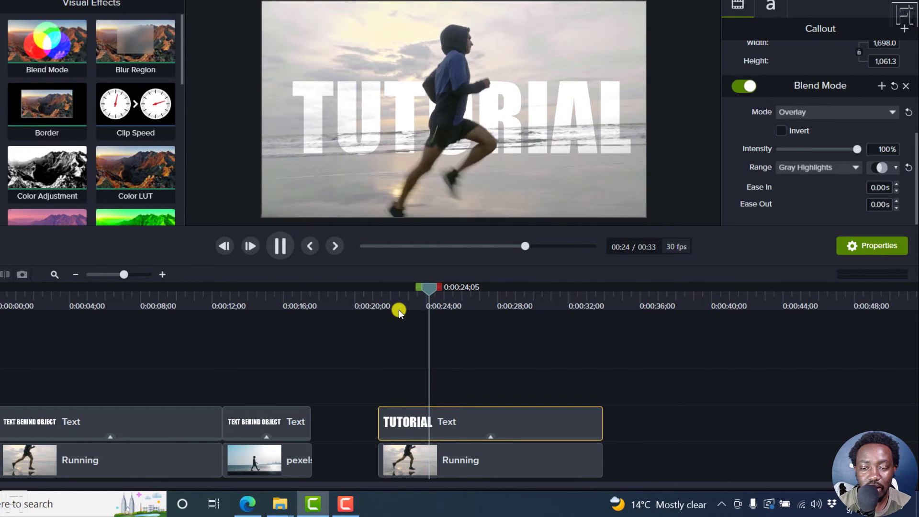
key("space")
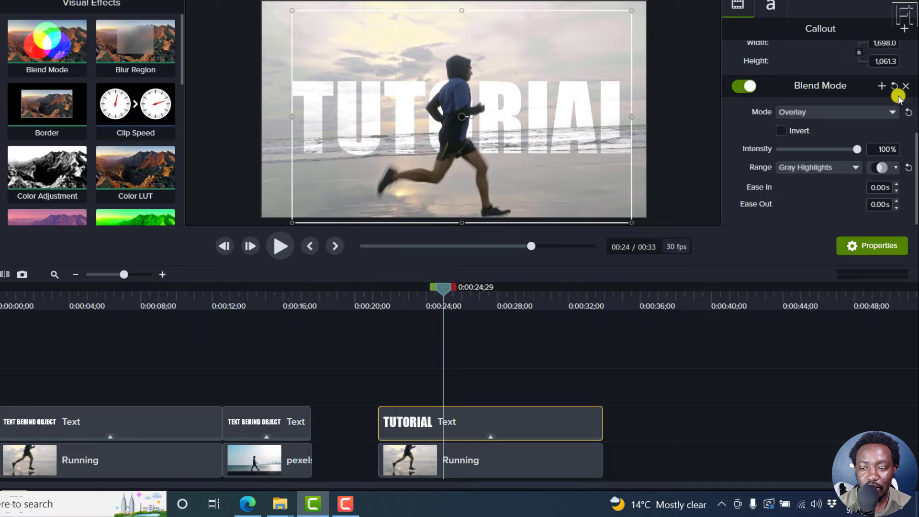
left_click(739, 86)
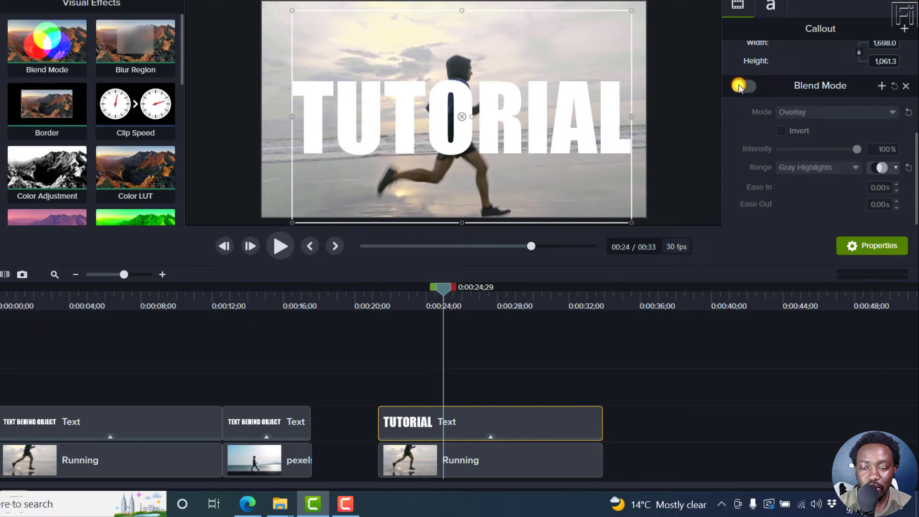
key("space")
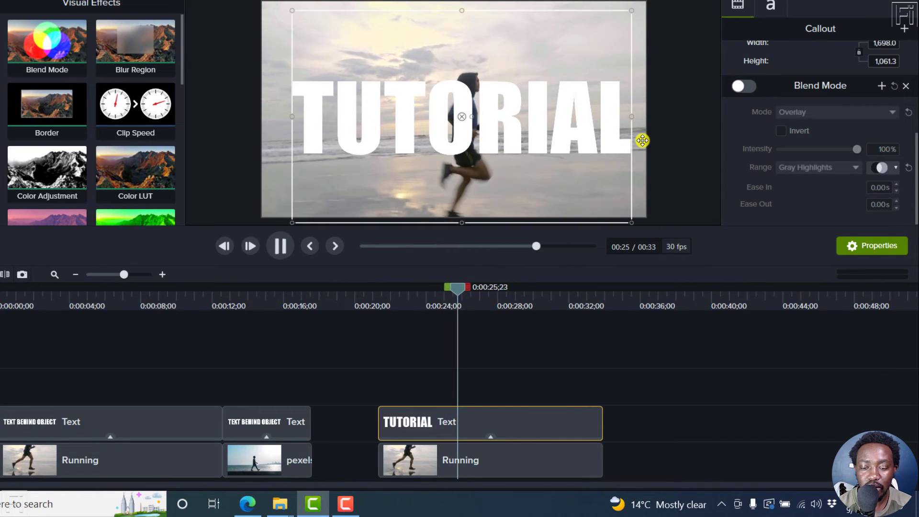
left_click(746, 86)
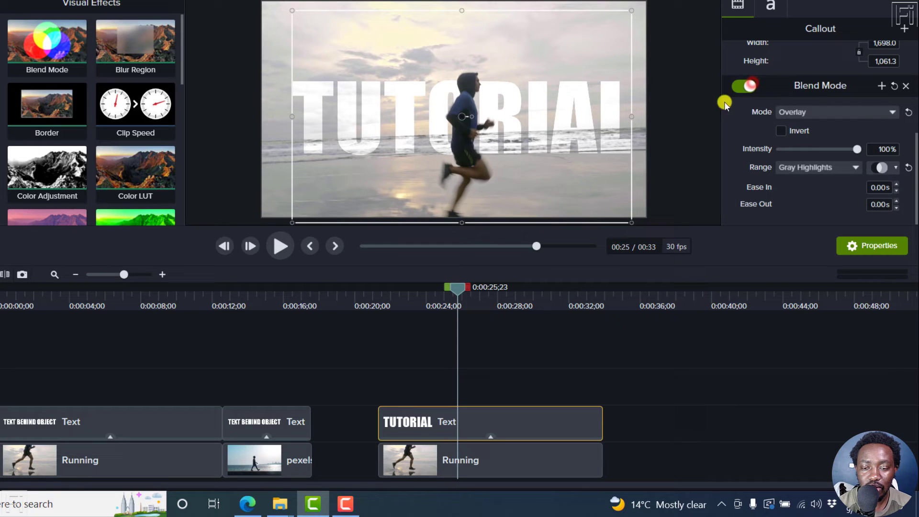
left_click_drag(458, 287, 540, 305)
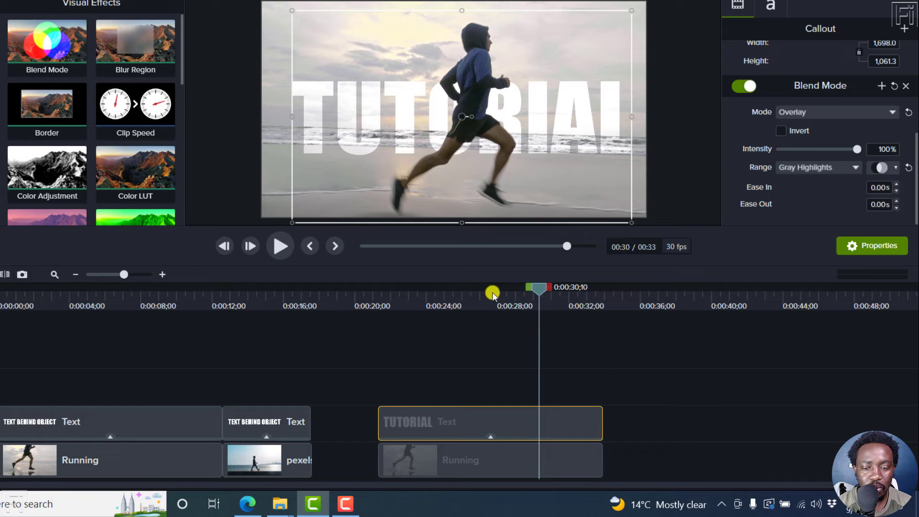
left_click_drag(537, 294, 622, 318)
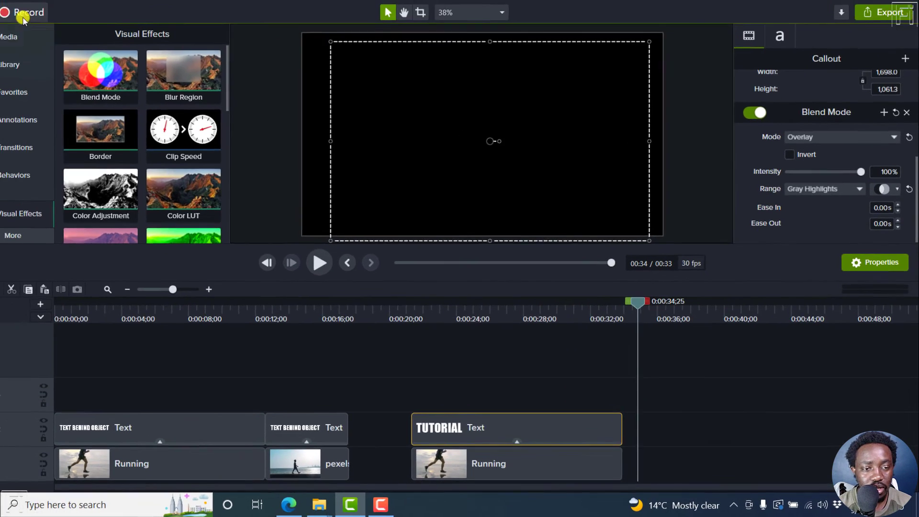
- Add the pexels walker image to Track 1 after the runner clip
left_click(15, 36)
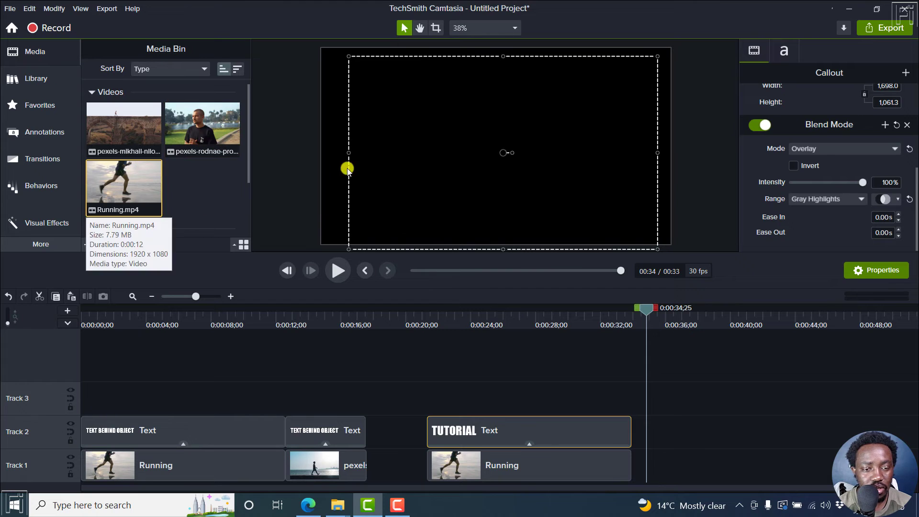
left_click_drag(248, 139, 254, 219)
left_click_drag(143, 186, 646, 471)
- Copy the blended TUTORIAL callout and paste it on Track 2 above the walker image
left_click(580, 426)
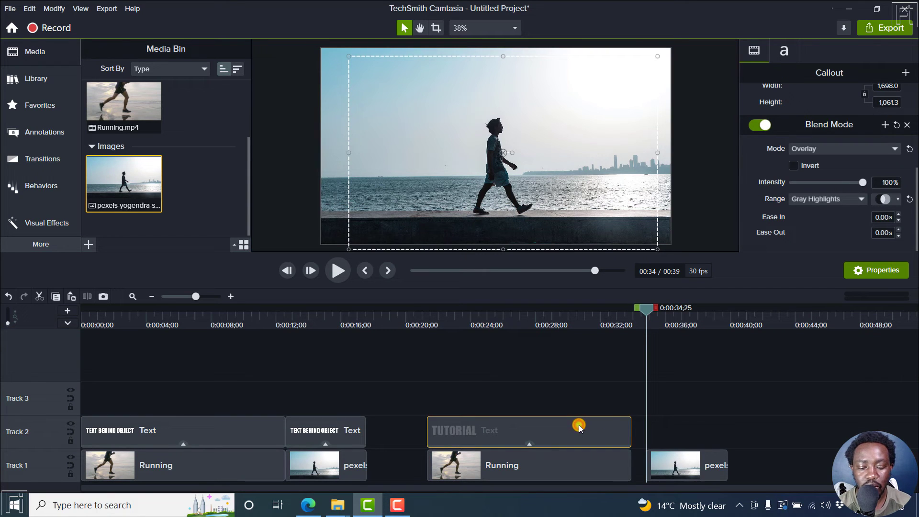
key("ctrl+c")
key("ctrl+v")
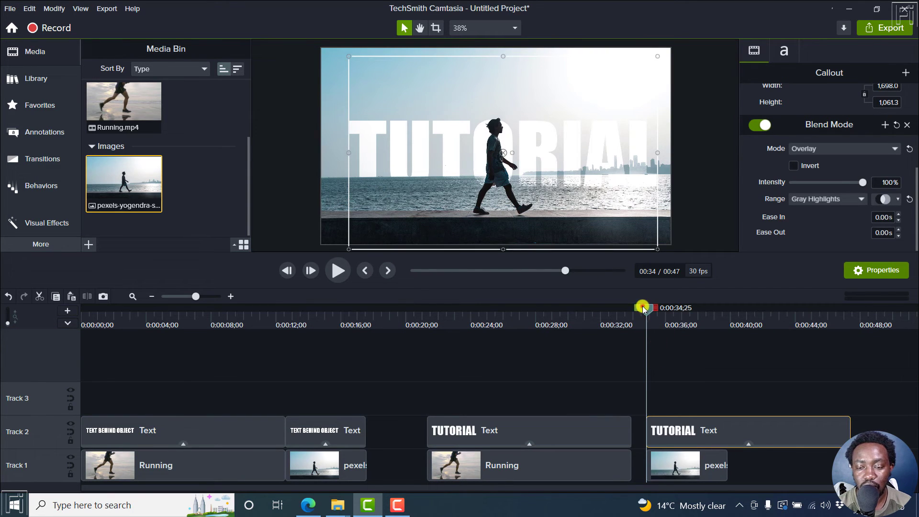
left_click_drag(643, 308, 690, 308)
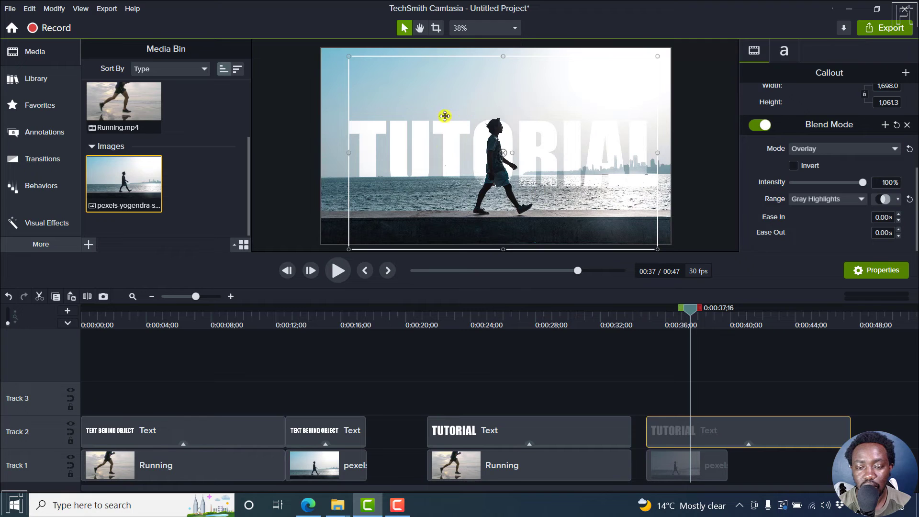
left_click(695, 430)
left_click(527, 227)
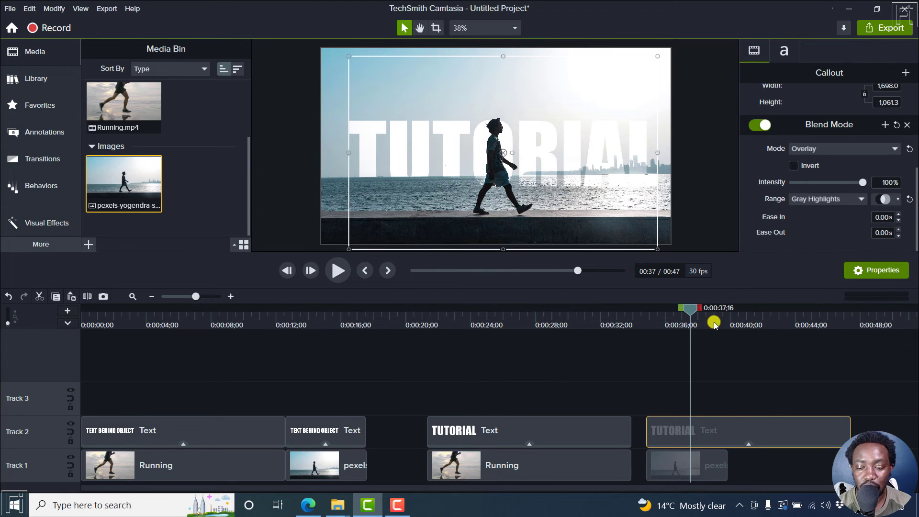
- Add the pexels-rodnae-productions video to Track 1 after the walker image at about 0:40
left_click_drag(703, 313, 752, 312)
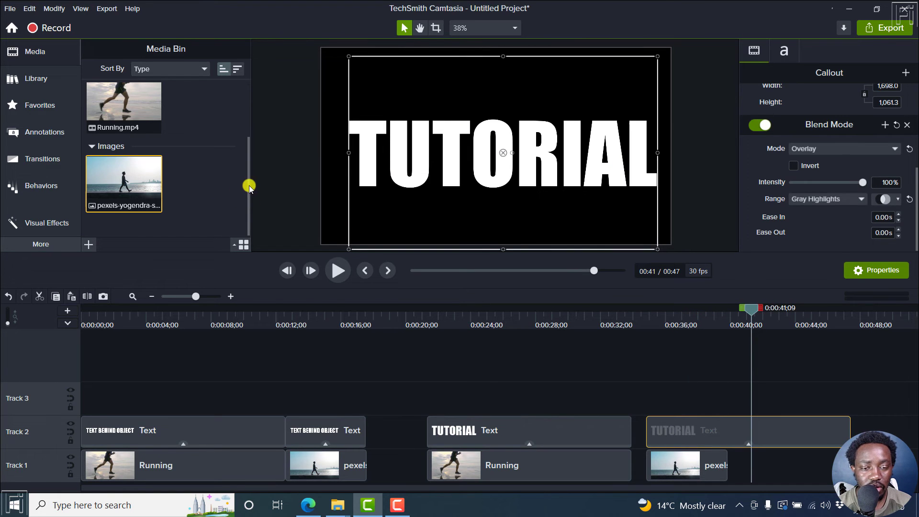
left_click_drag(248, 185, 251, 149)
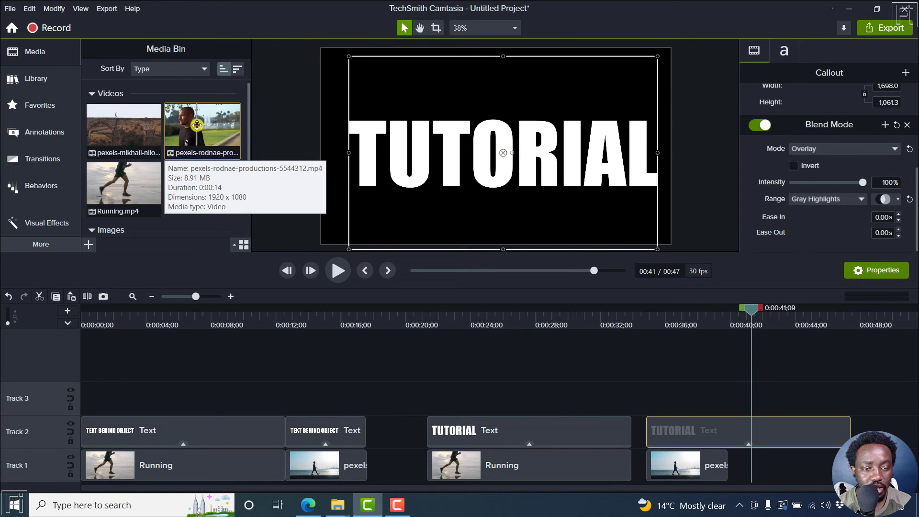
left_click_drag(186, 119, 745, 457)
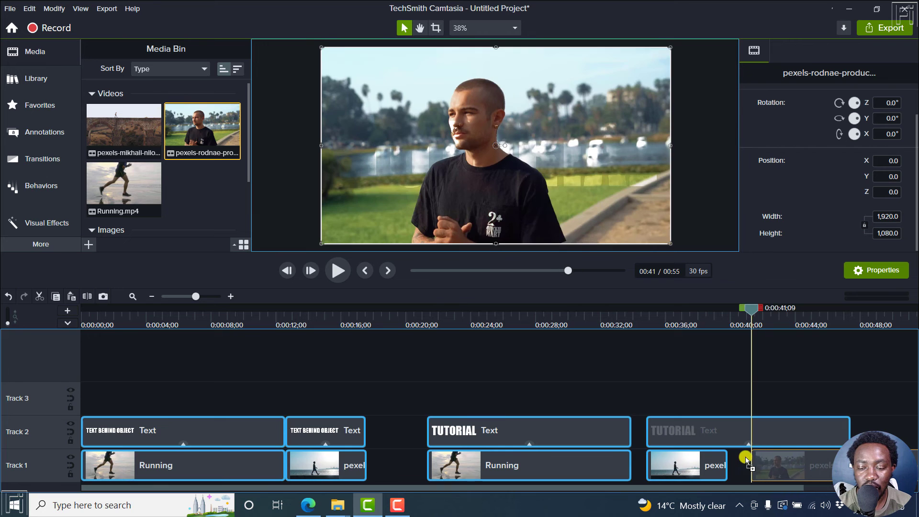
left_click_drag(753, 313, 691, 313)
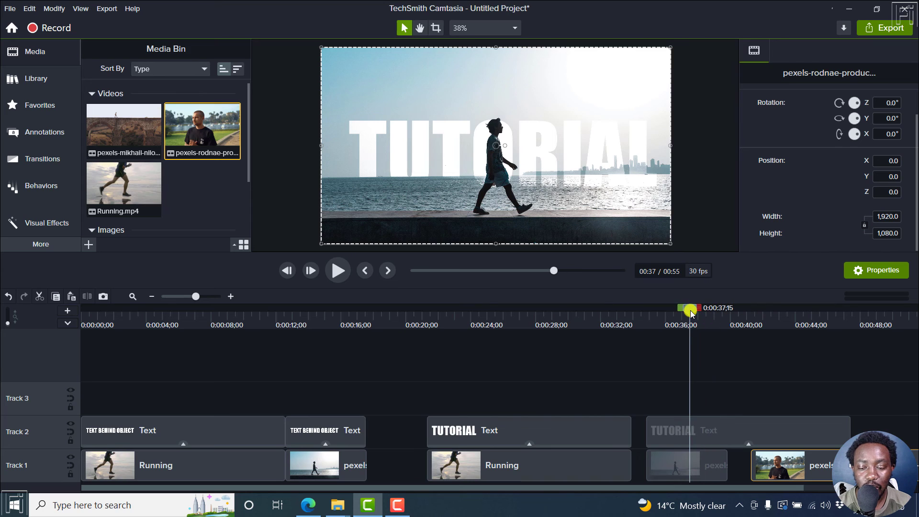
left_click(675, 463)
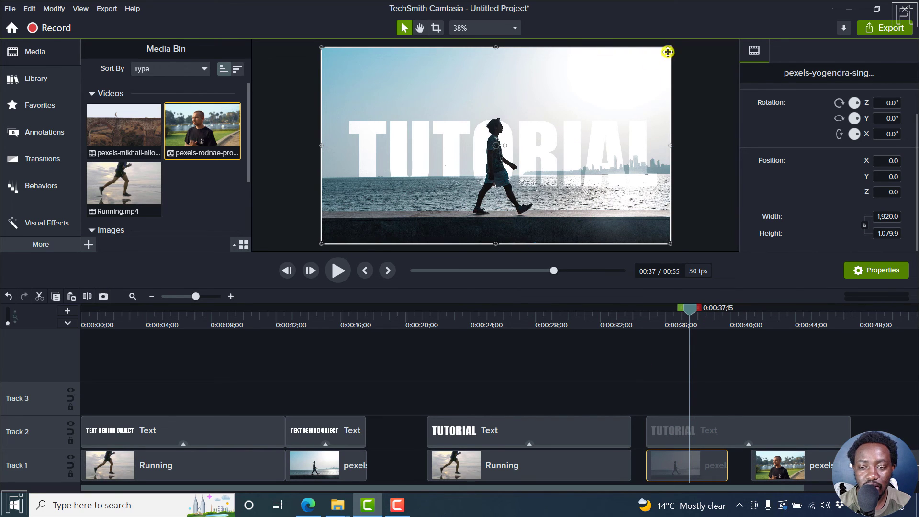
left_click(556, 312)
left_click(525, 462)
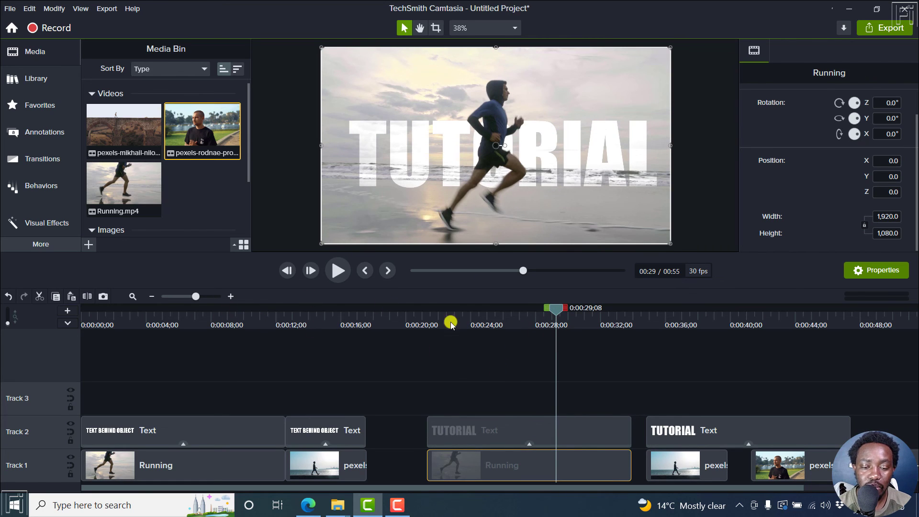
left_click(365, 270)
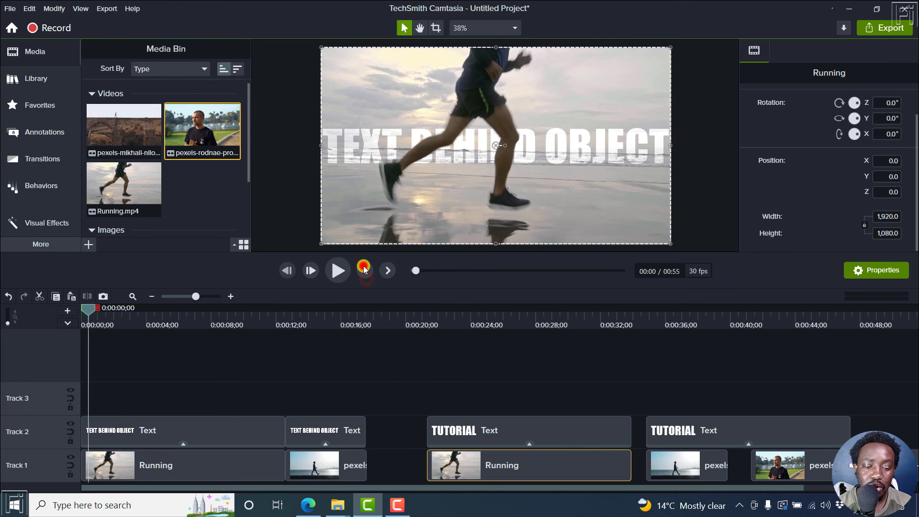
key("space")
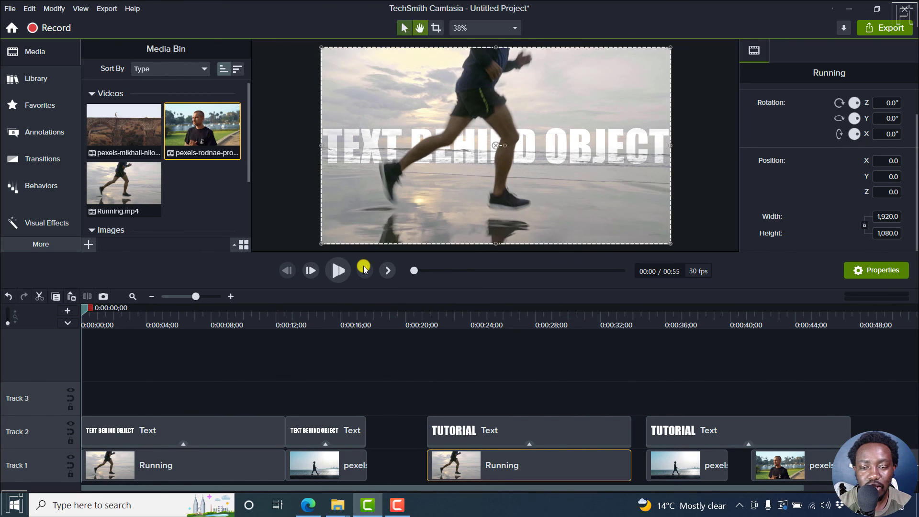